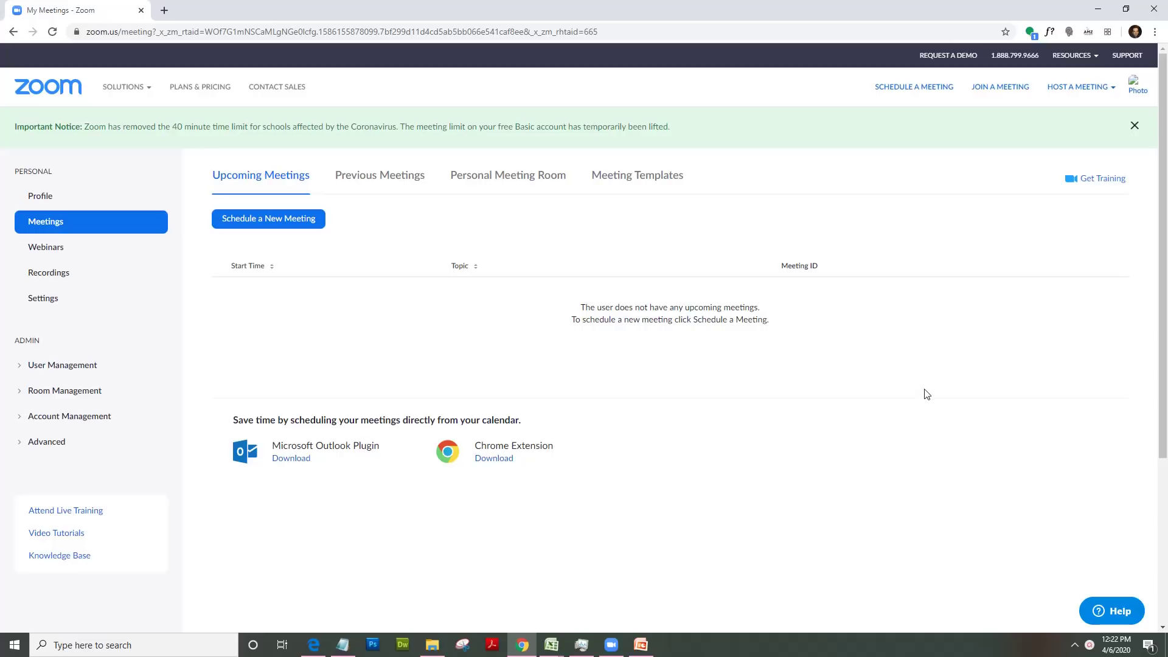
- Host a new Zoom meeting with video on and launch it in the Zoom Meetings desktop application
{"action": "left_click", "coordinate": [108, 37]}
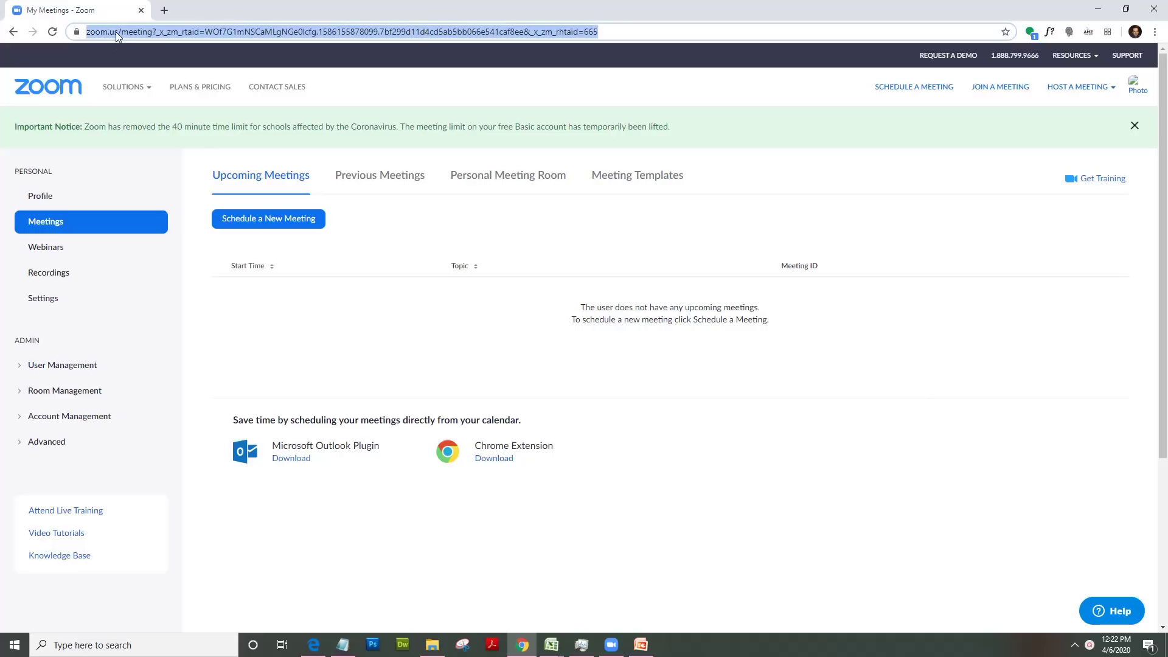
{"action": "left_click", "coordinate": [117, 37]}
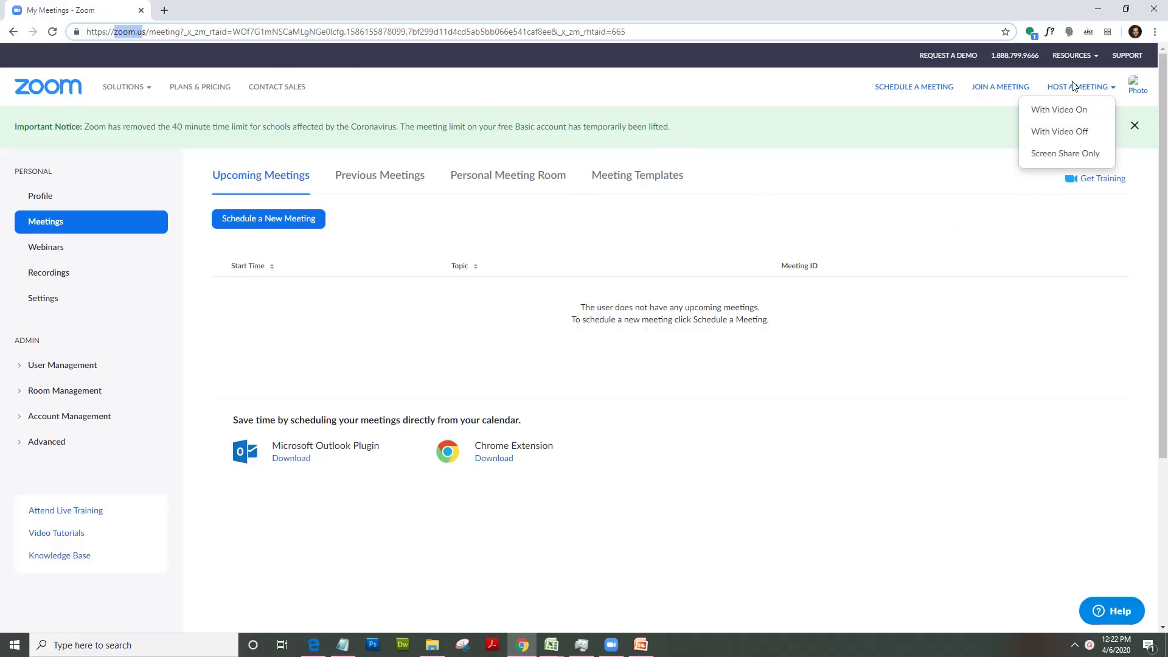
{"action": "mouse_move", "coordinate": [1076, 91]}
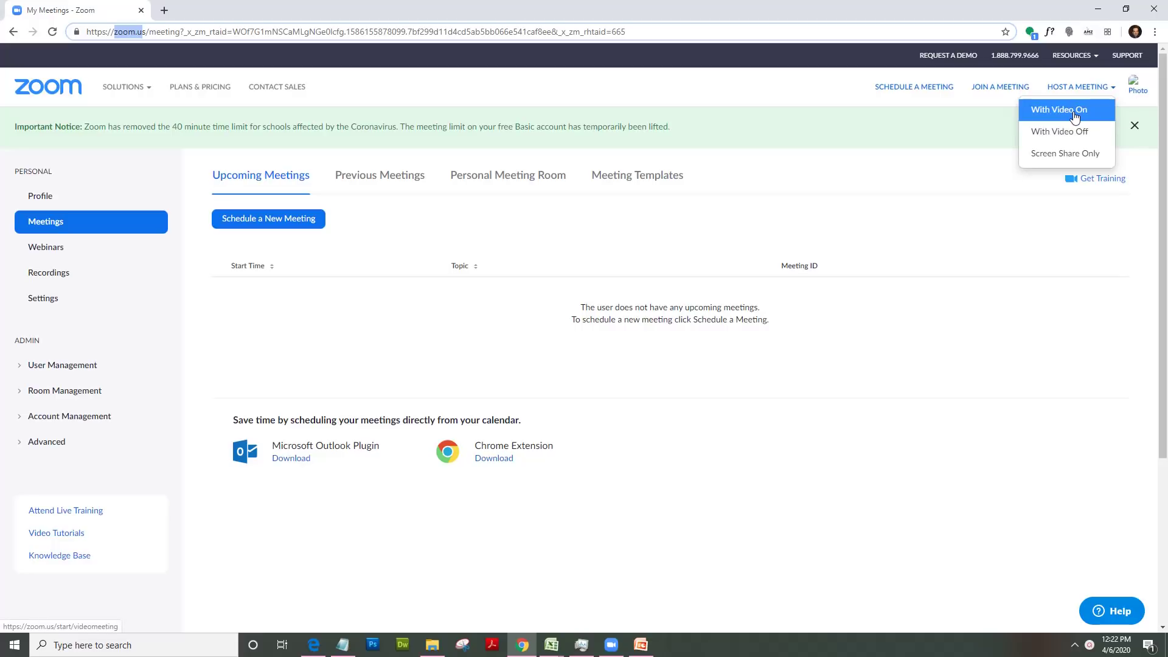
{"action": "left_click", "coordinate": [1076, 117]}
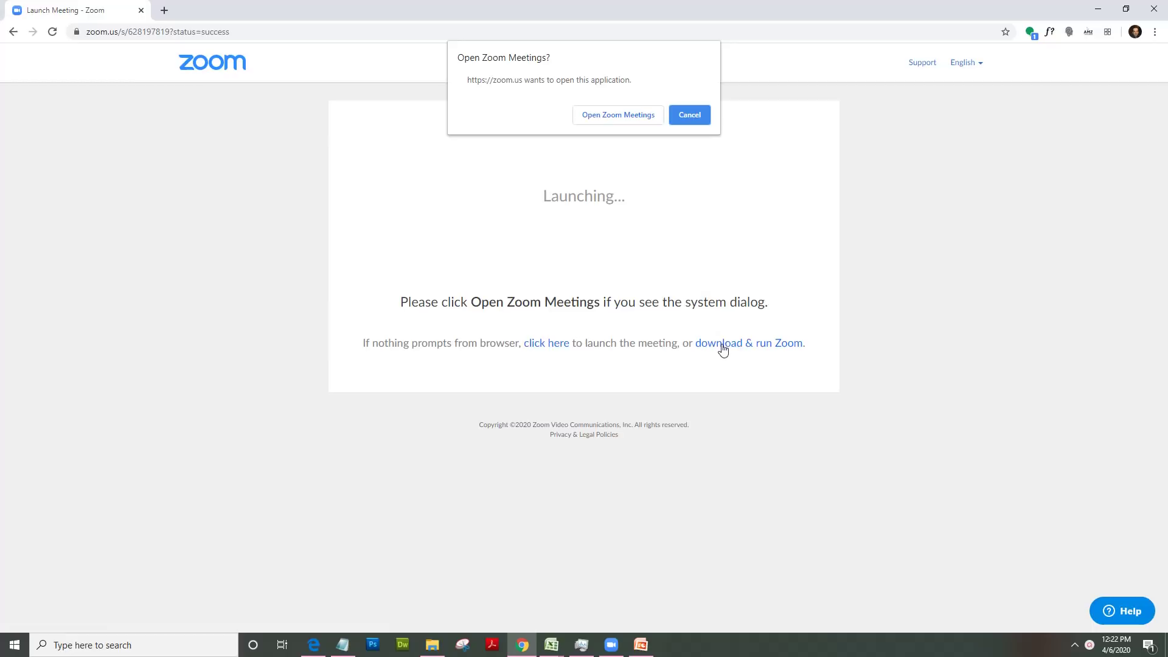
{"action": "left_click", "coordinate": [630, 120]}
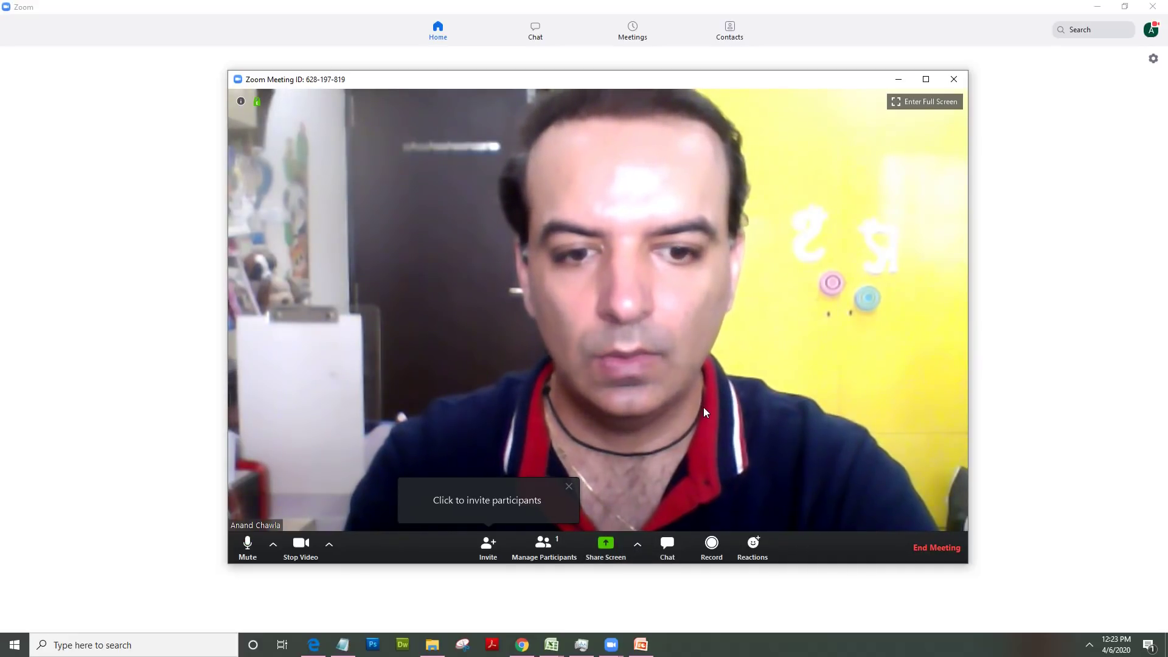
- Start recording the meeting and share the entire computer screen
{"action": "left_click", "coordinate": [712, 544]}
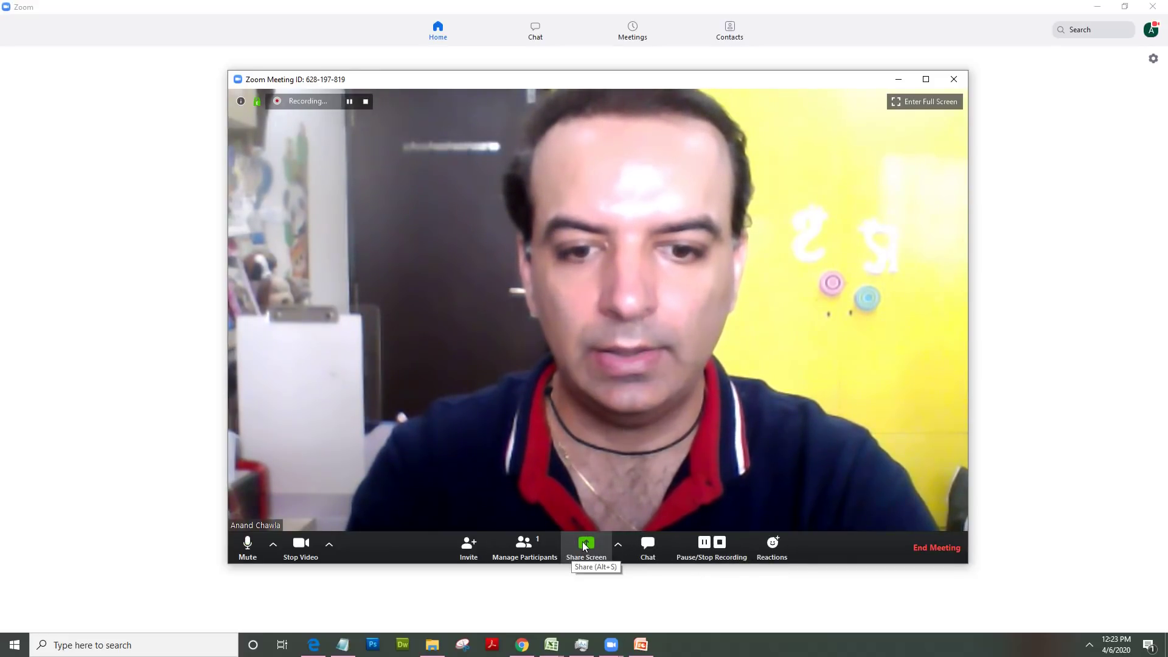
{"action": "left_click", "coordinate": [584, 545]}
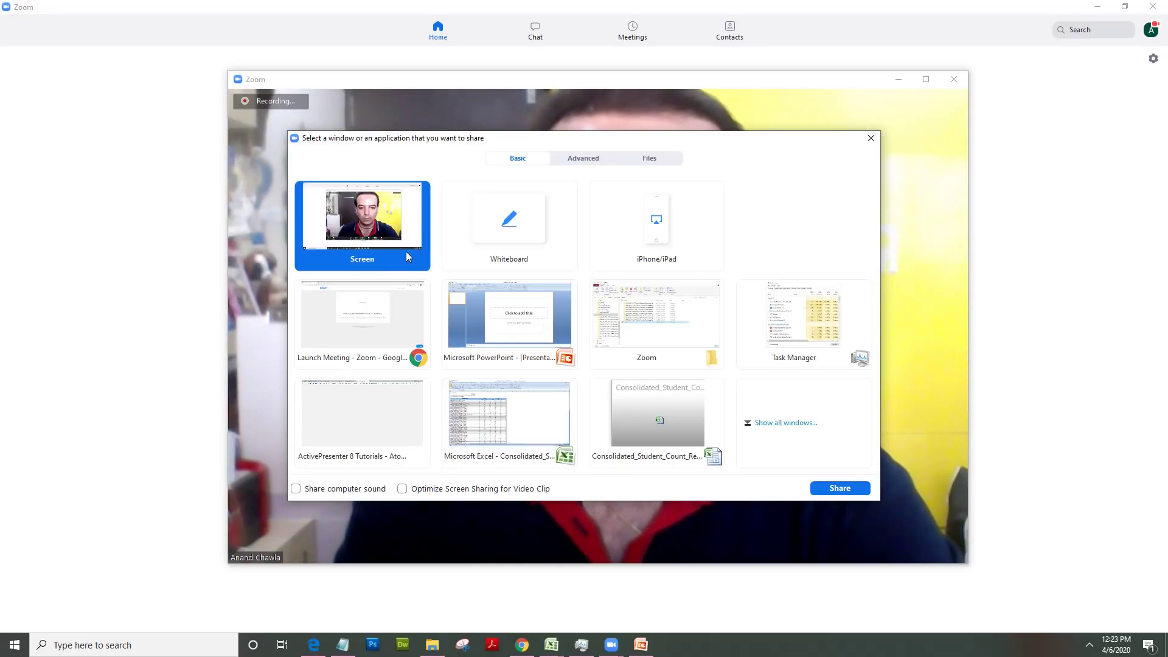
{"action": "left_click", "coordinate": [840, 489]}
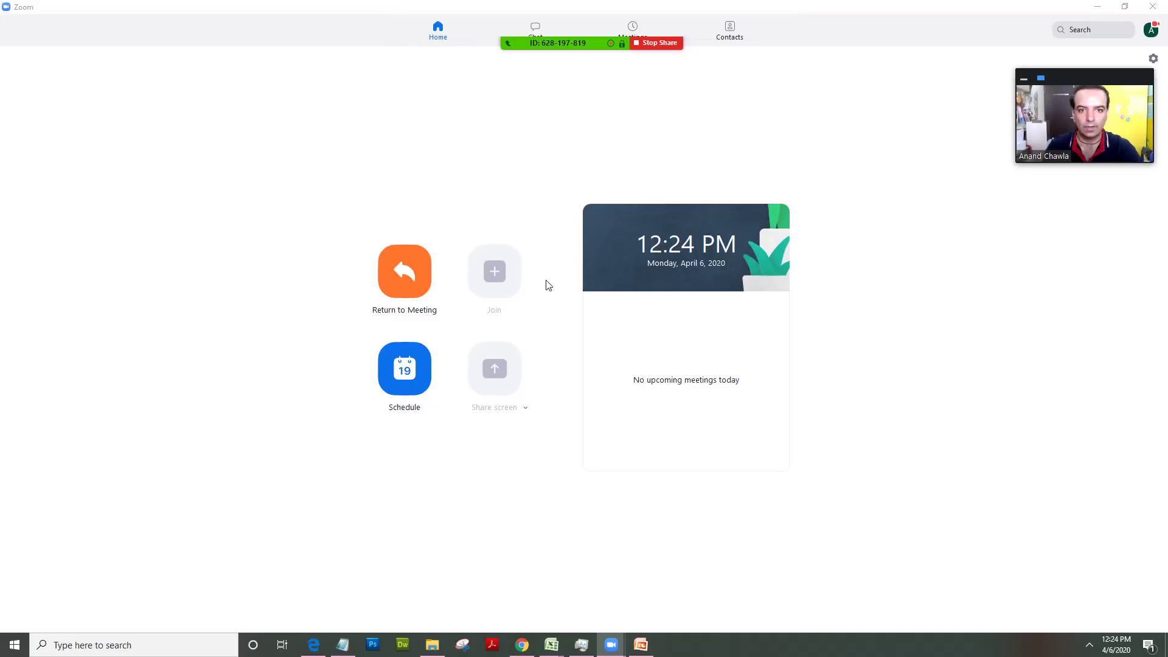
- Switch to PowerPoint and open the recent presentation named Zoom
{"action": "left_click", "coordinate": [642, 651]}
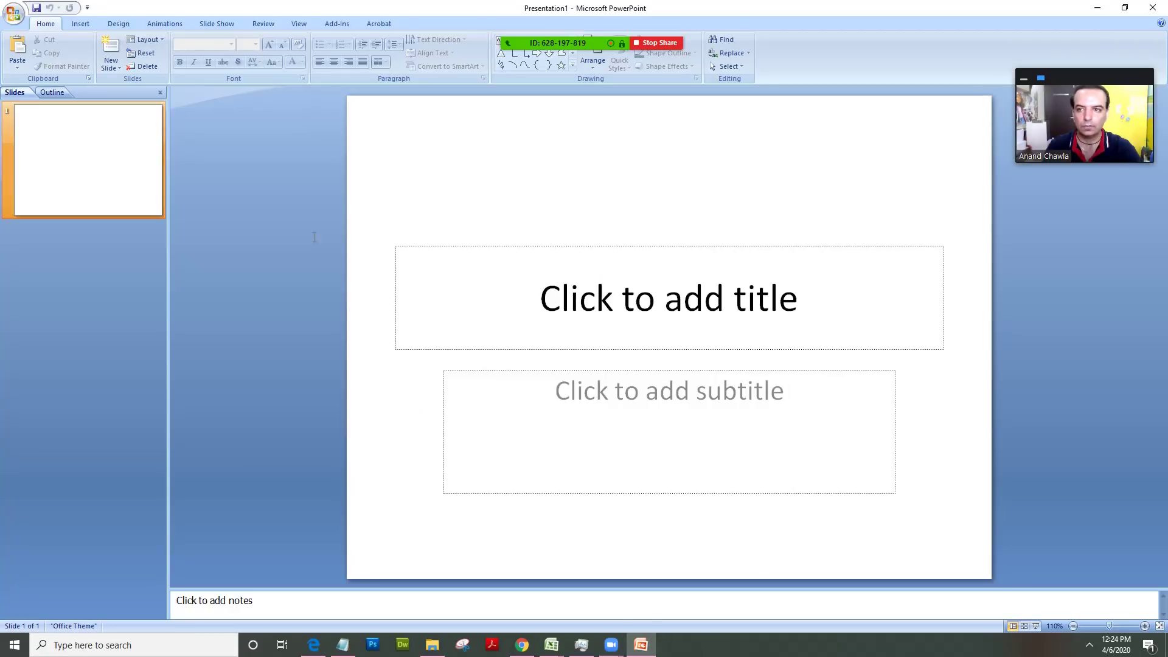
{"action": "left_click", "coordinate": [11, 18]}
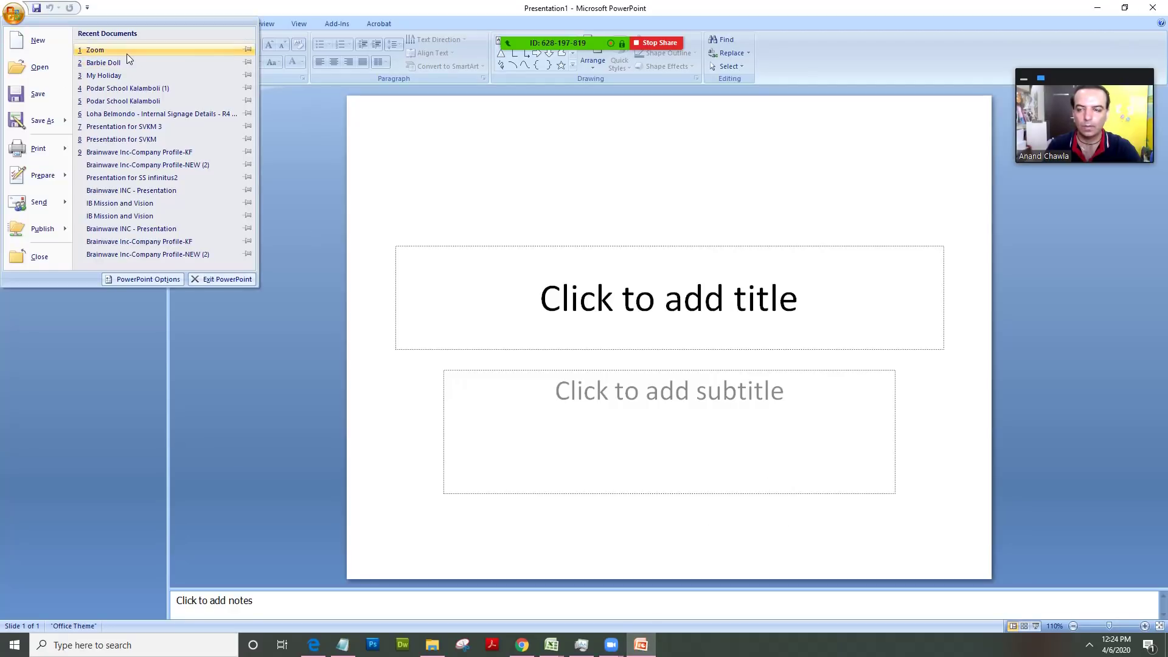
{"action": "left_click", "coordinate": [122, 49]}
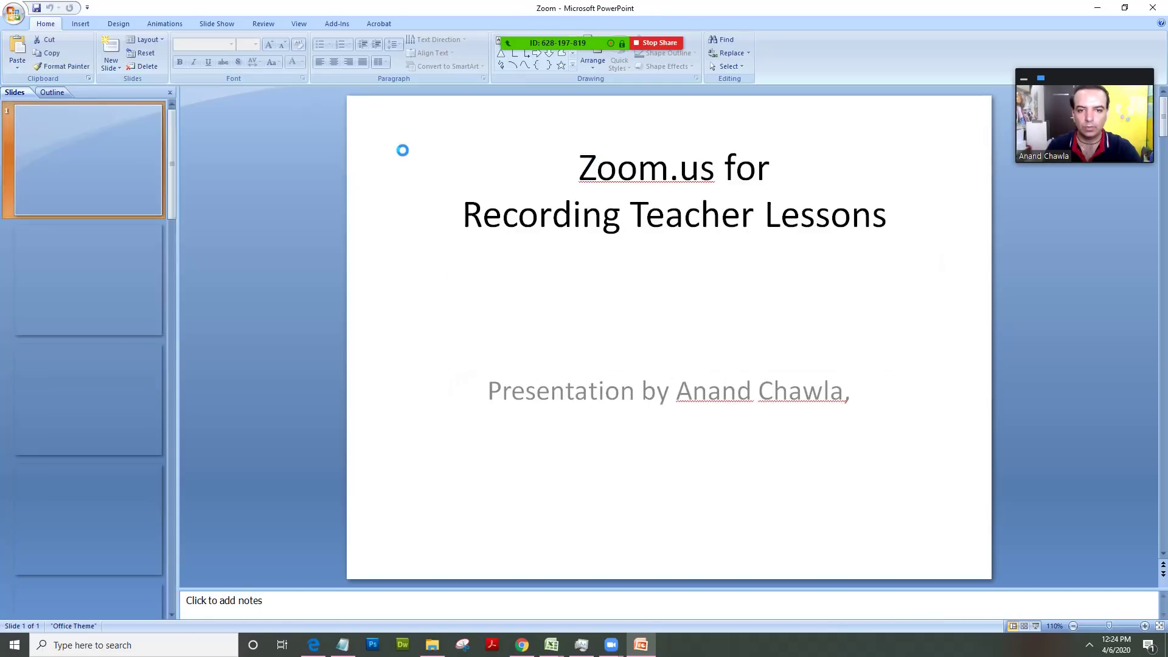
- Browse the presentation's slides up to slide 8, which explains sharing the screen
{"action": "left_click", "coordinate": [146, 277]}
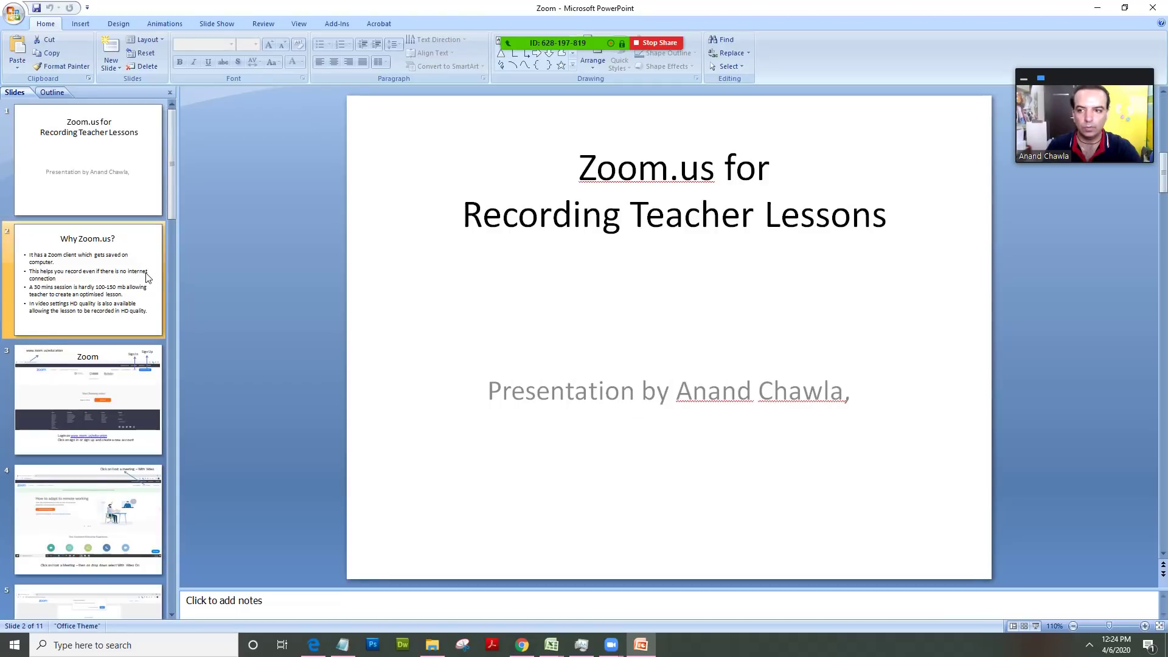
{"action": "left_click", "coordinate": [123, 390]}
{"action": "key", "text": "Down"}
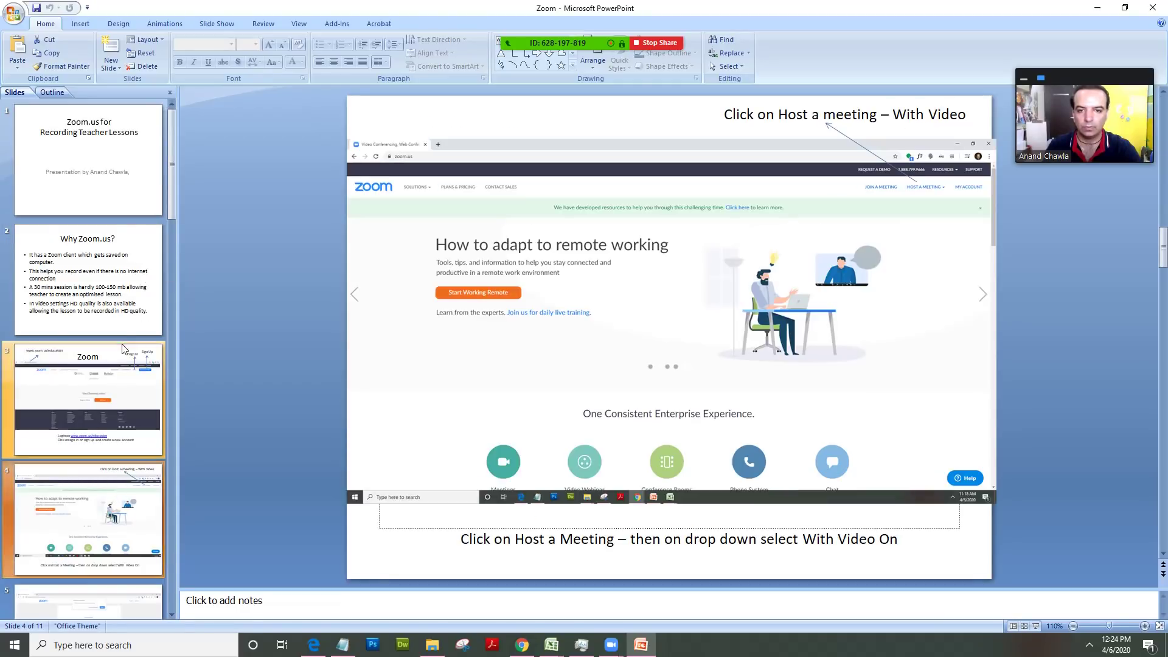
{"action": "scroll", "coordinate": [122, 366], "scroll_direction": "down", "scroll_amount": 4}
{"action": "left_click", "coordinate": [112, 381]}
{"action": "key", "text": "Down"}
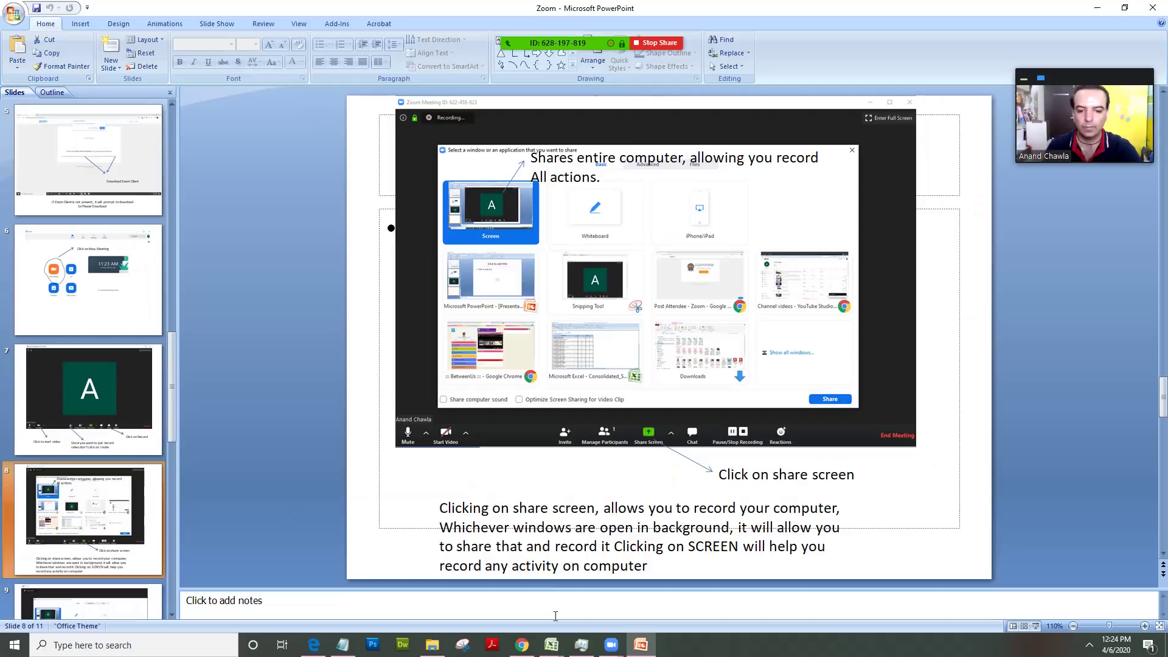
- Switch to the Book1 workbook in Excel and enter "test5" in cell C6 and "test 6" in cell C7
{"action": "mouse_move", "coordinate": [551, 646]}
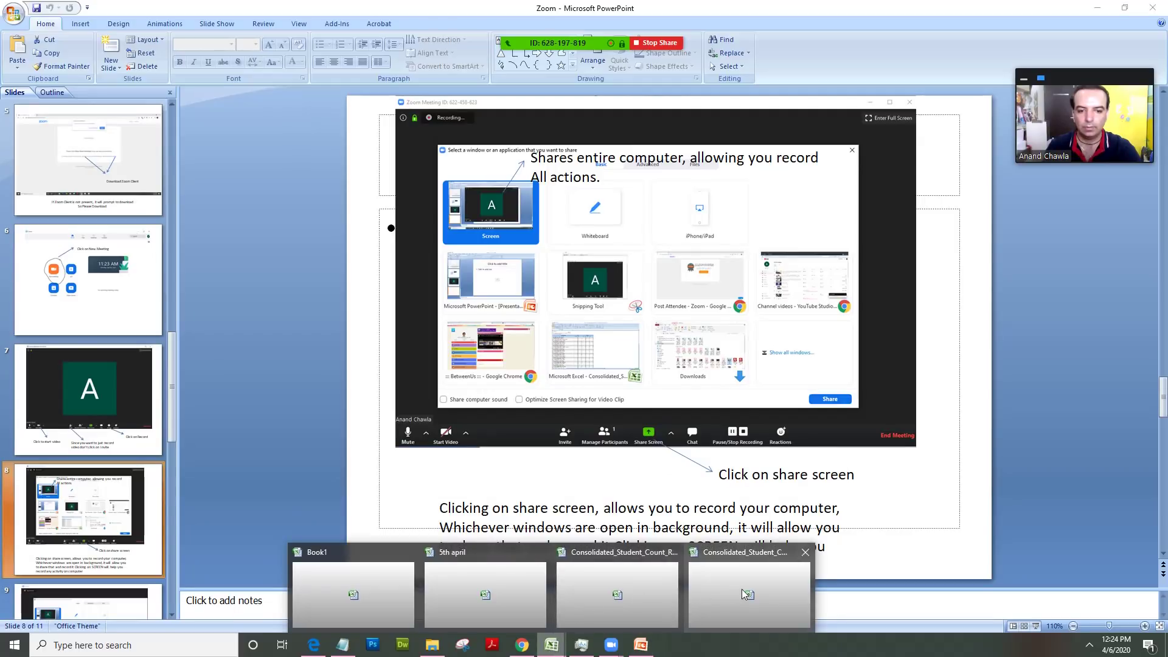
{"action": "left_click", "coordinate": [367, 587]}
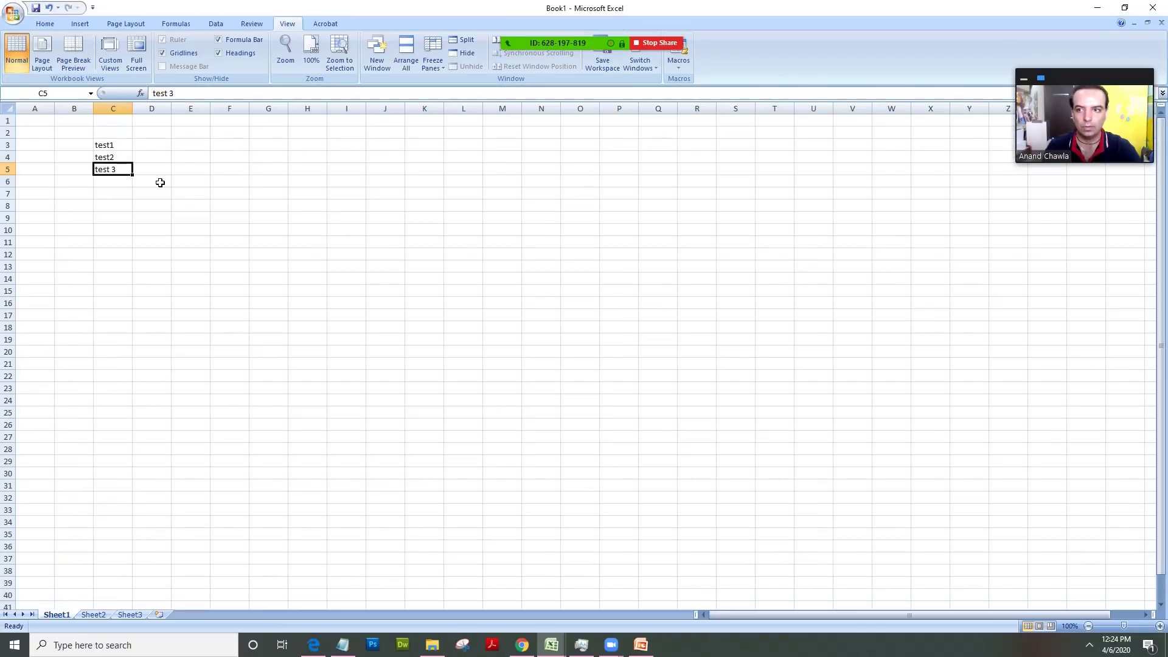
{"action": "left_click", "coordinate": [160, 183]}
{"action": "left_click", "coordinate": [118, 182]}
{"action": "type", "text": "te"}
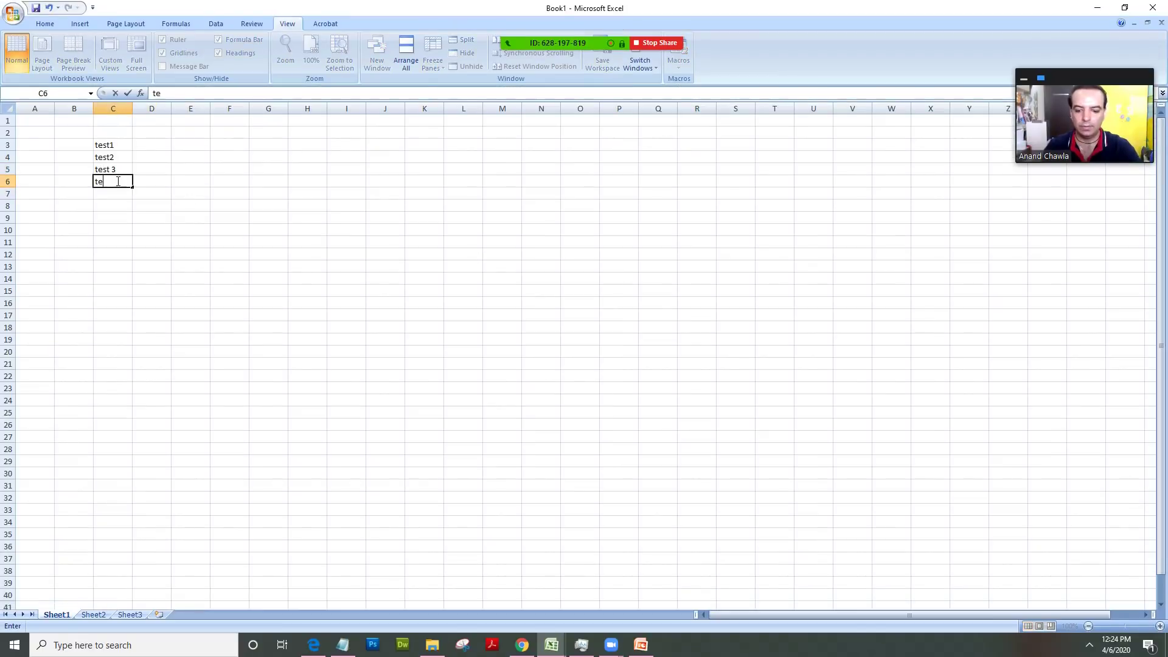
{"action": "type", "text": "st5"}
{"action": "key", "text": "Return"}
{"action": "type", "text": "test"}
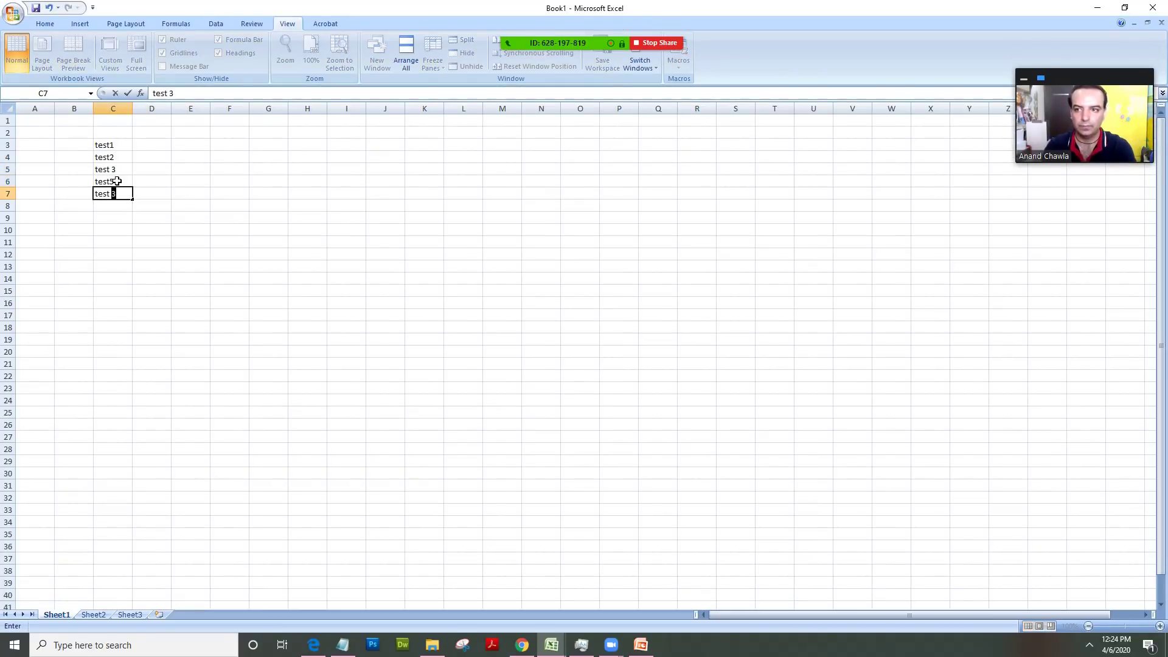
{"action": "type", "text": " 6"}
{"action": "key", "text": "Return"}
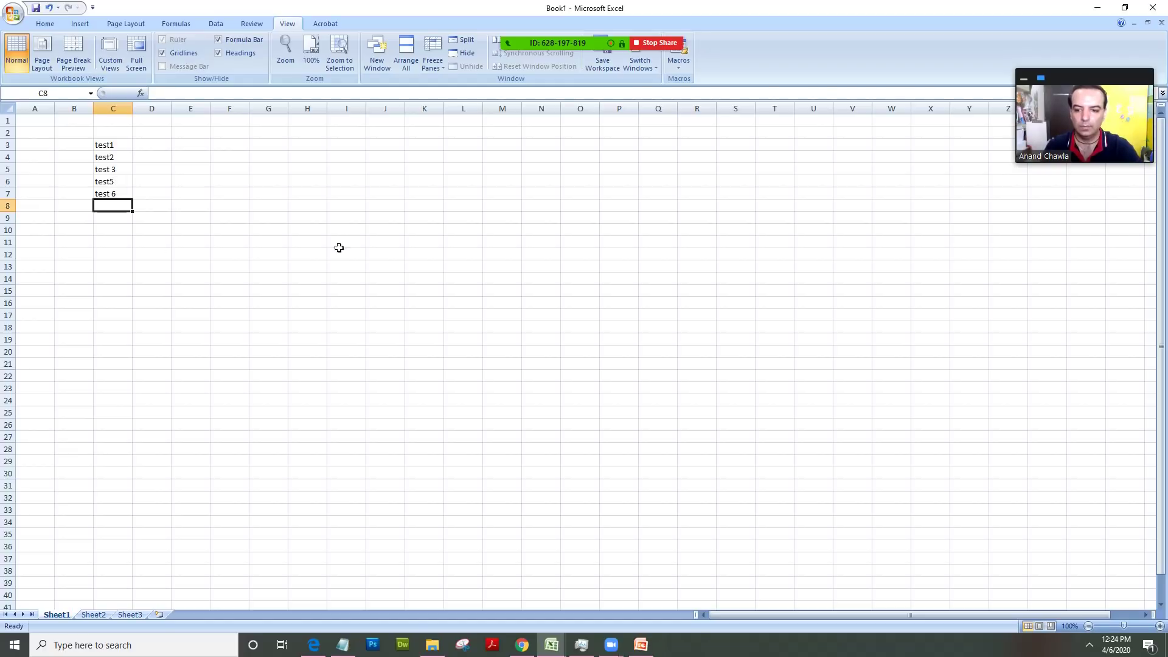
- Stop sharing the screen in the Zoom meeting and stop the meeting recording
{"action": "left_click", "coordinate": [15, 645]}
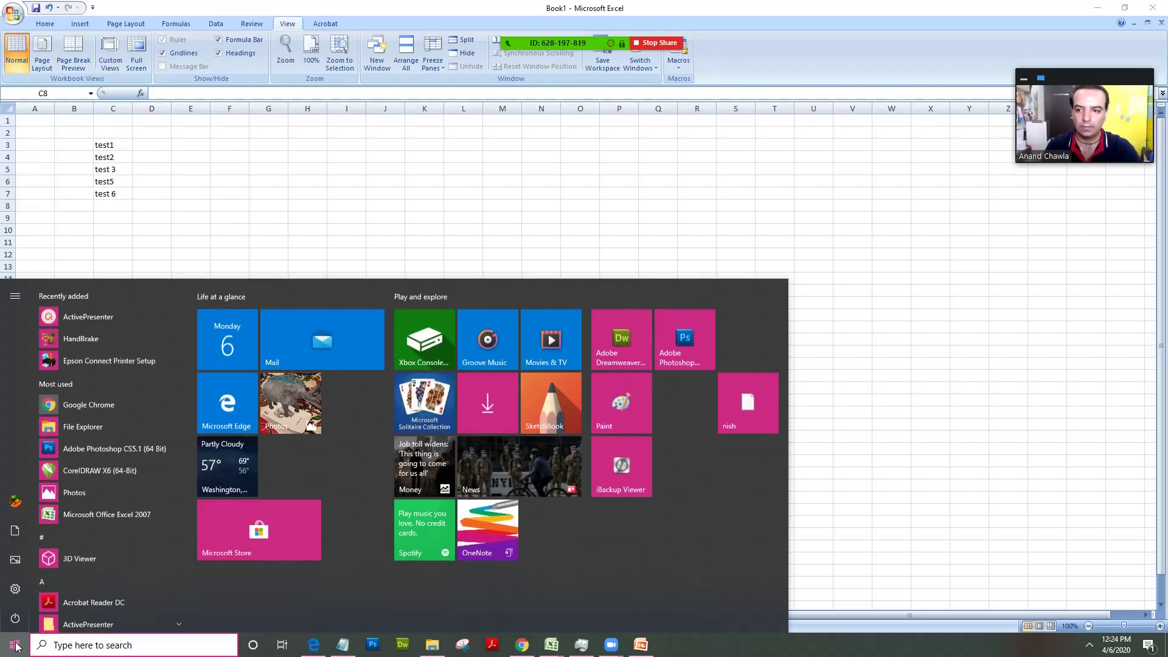
{"action": "left_click", "coordinate": [834, 259]}
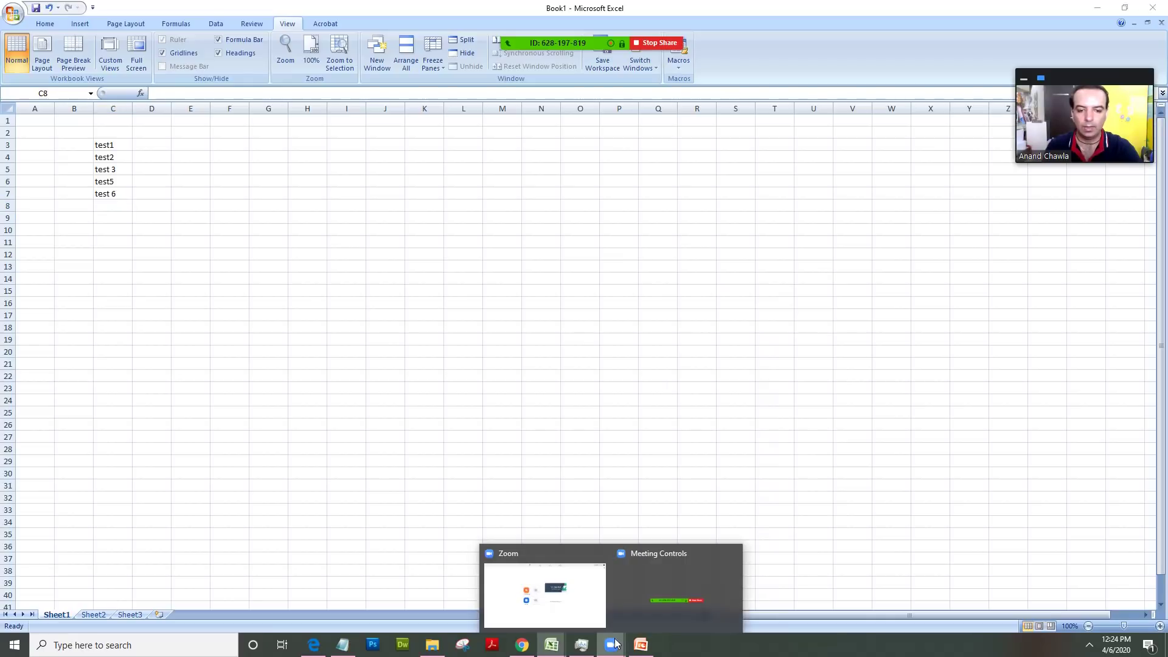
{"action": "left_click", "coordinate": [655, 600]}
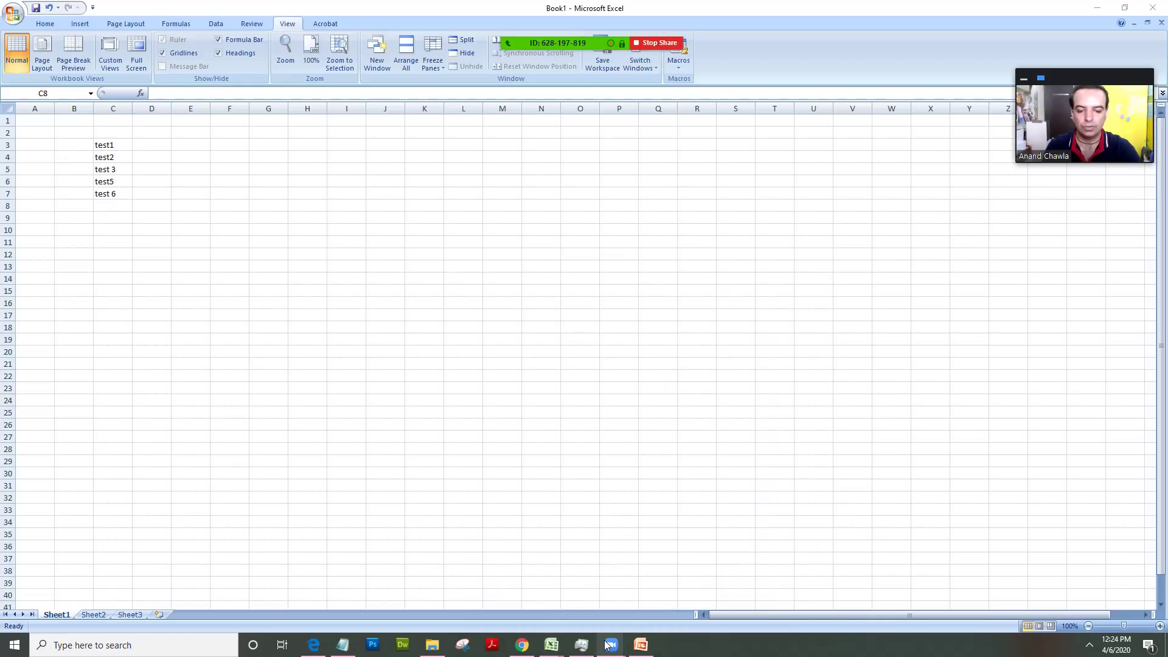
{"action": "mouse_move", "coordinate": [628, 43]}
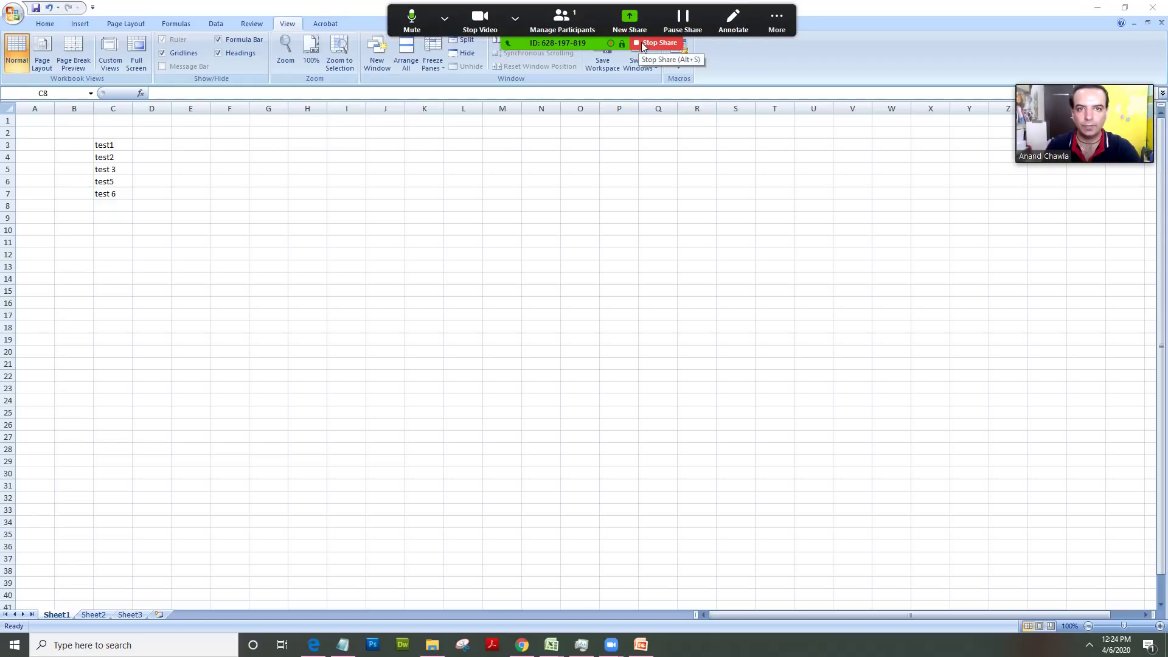
{"action": "left_click", "coordinate": [643, 44]}
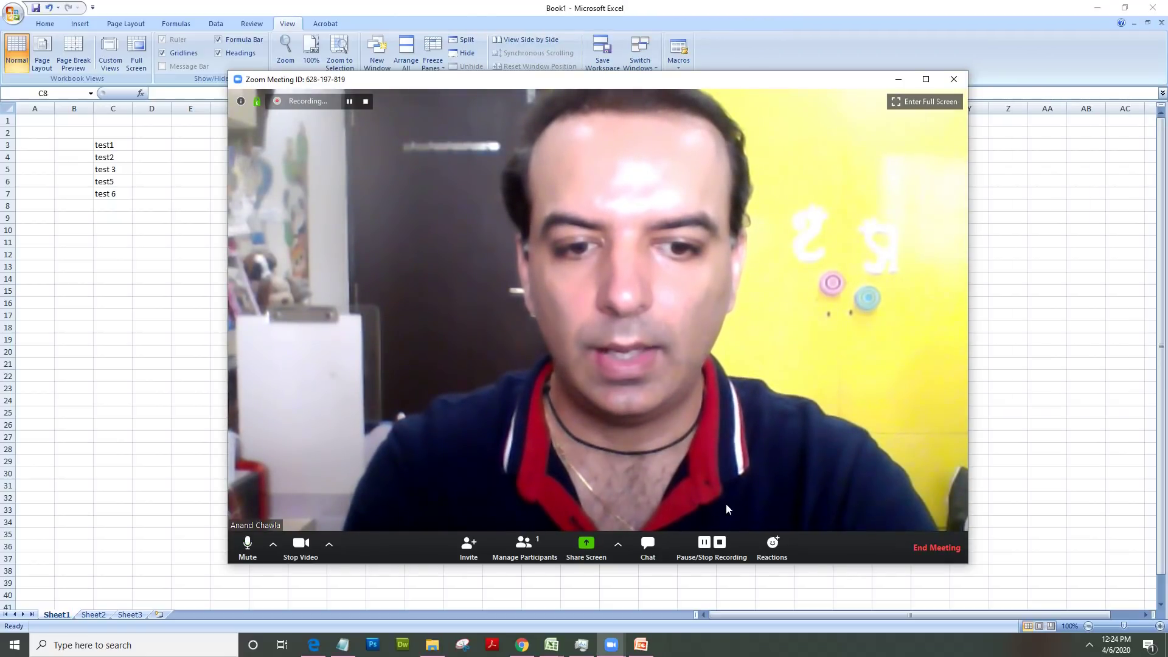
{"action": "left_click", "coordinate": [722, 544]}
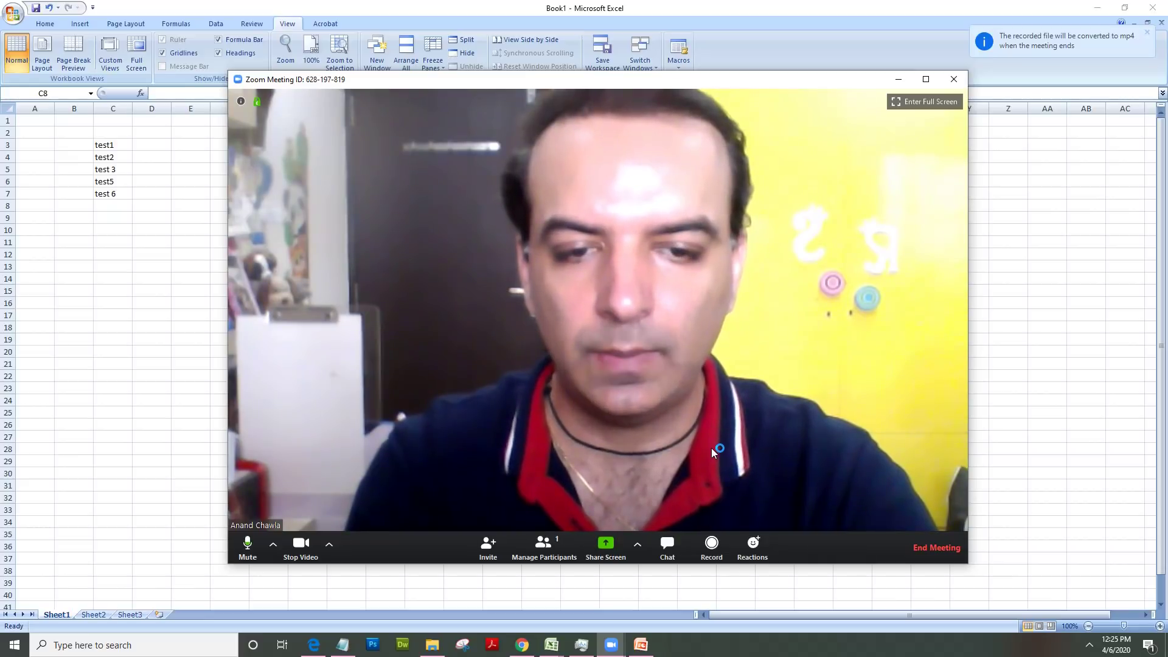
- Switch to File Explorer, inspect the 2020-04-06 11.34.02 meeting recording folder and return to the Zoom documents folder
{"action": "left_click", "coordinate": [432, 646]}
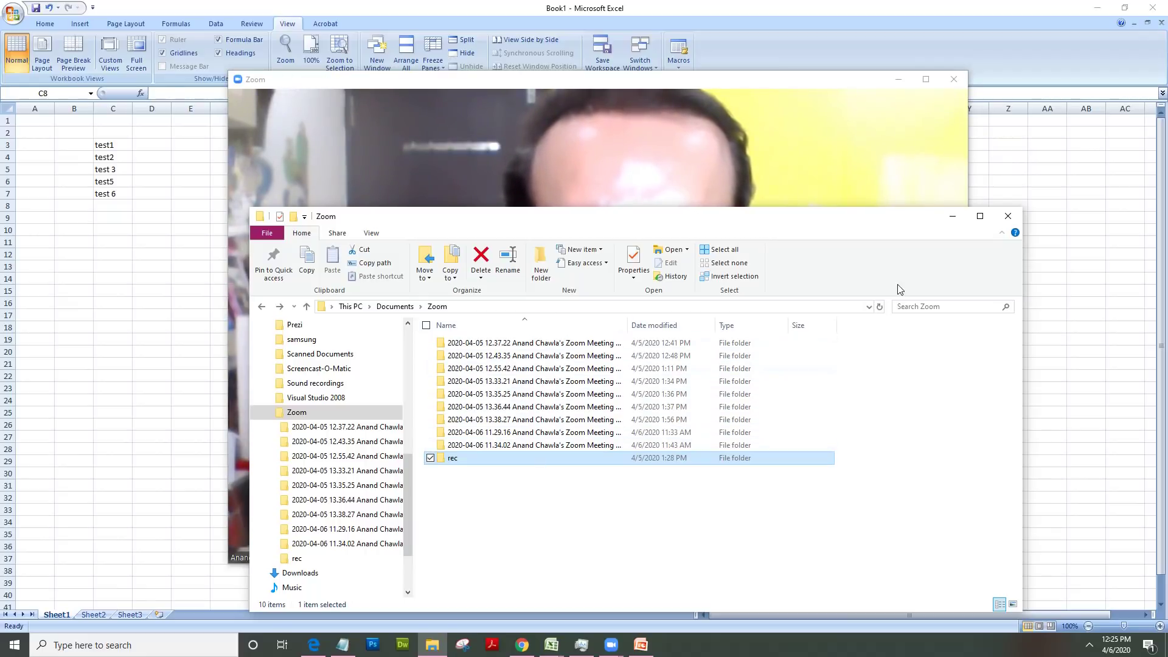
{"action": "left_click", "coordinate": [530, 447]}
{"action": "double_click", "coordinate": [529, 447]}
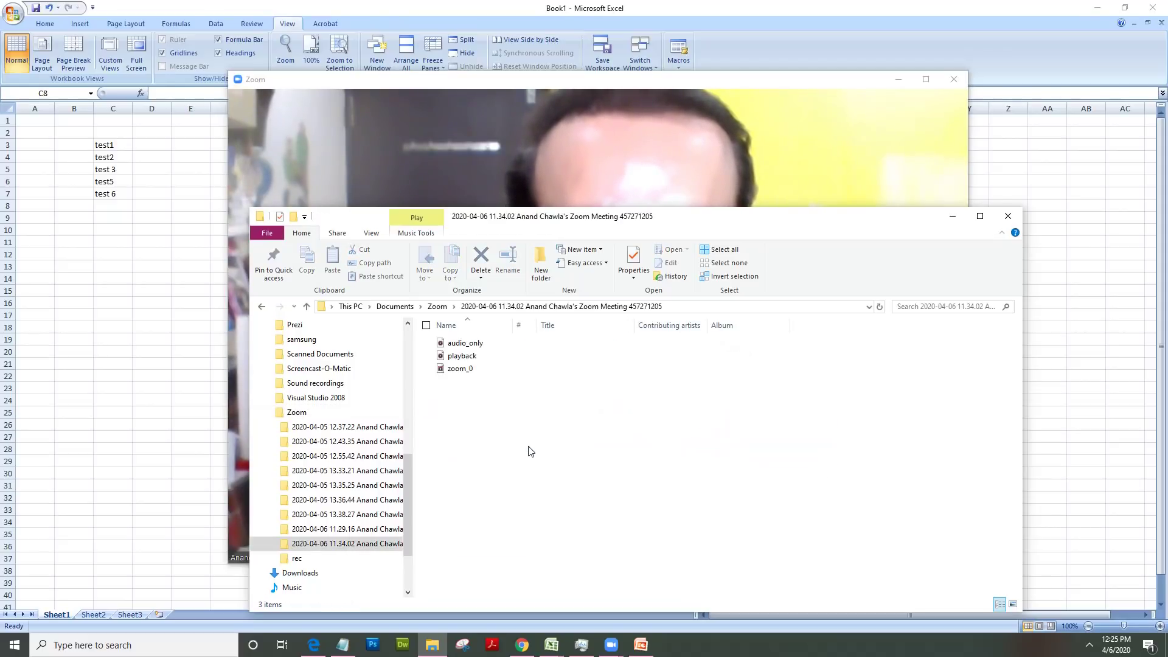
{"action": "left_click", "coordinate": [262, 309]}
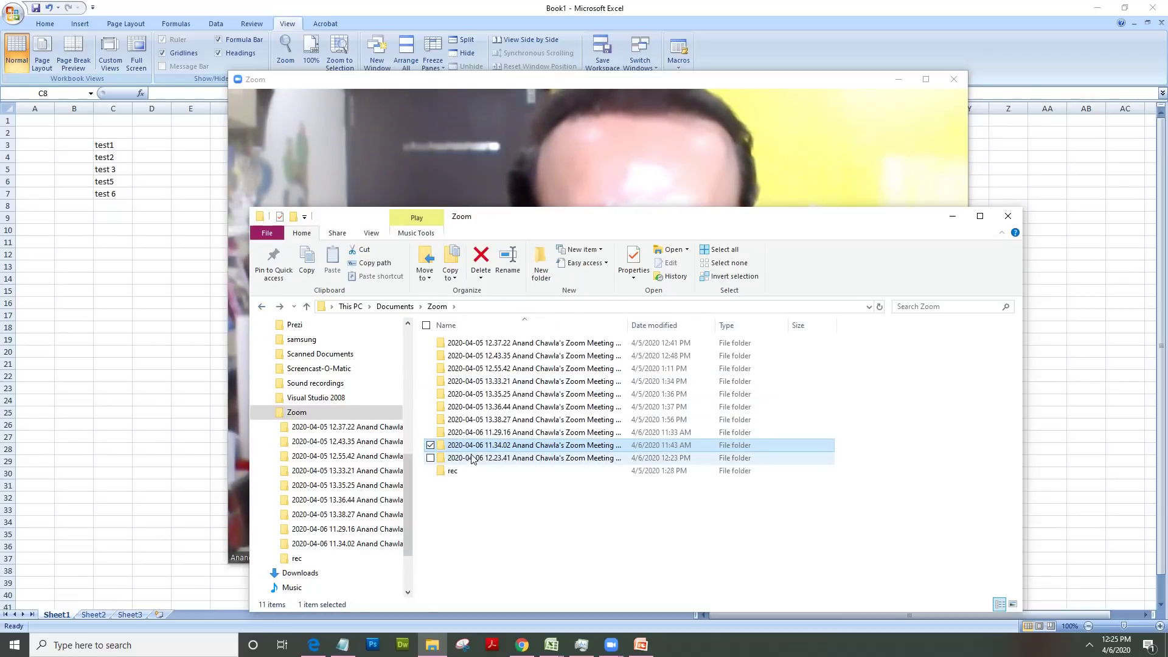
- Open the 2020-04-06 12.23.41 meeting recording folder and start converting the double_click_to_convert_01 file
{"action": "left_click", "coordinate": [474, 460]}
{"action": "double_click", "coordinate": [474, 461]}
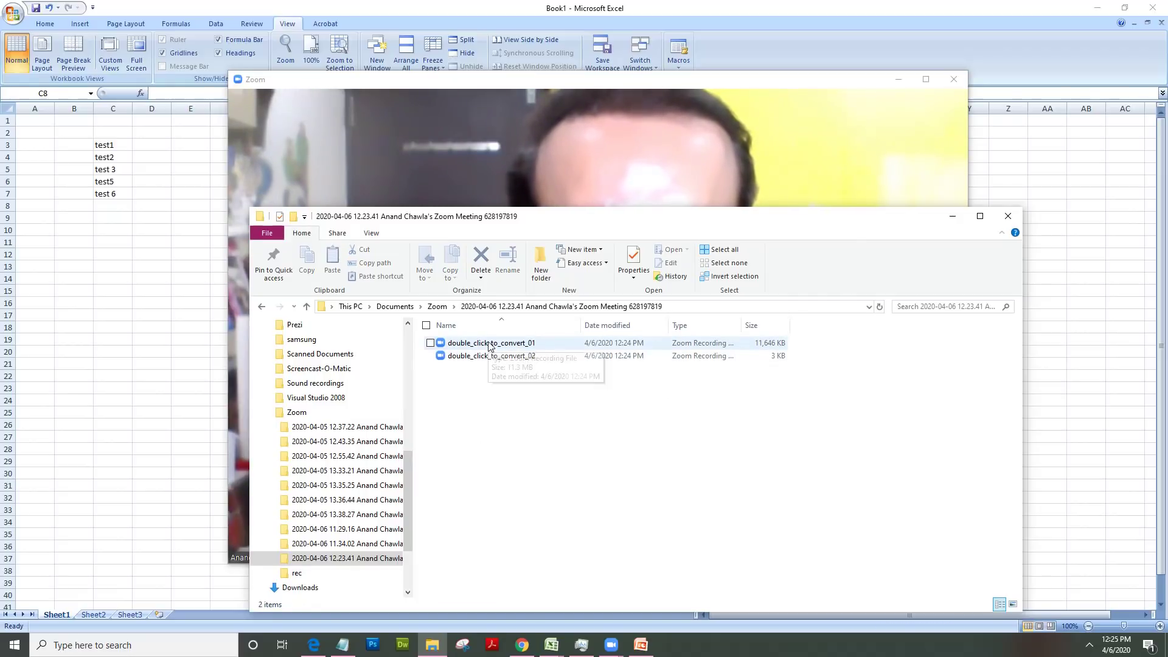
{"action": "left_click", "coordinate": [490, 343]}
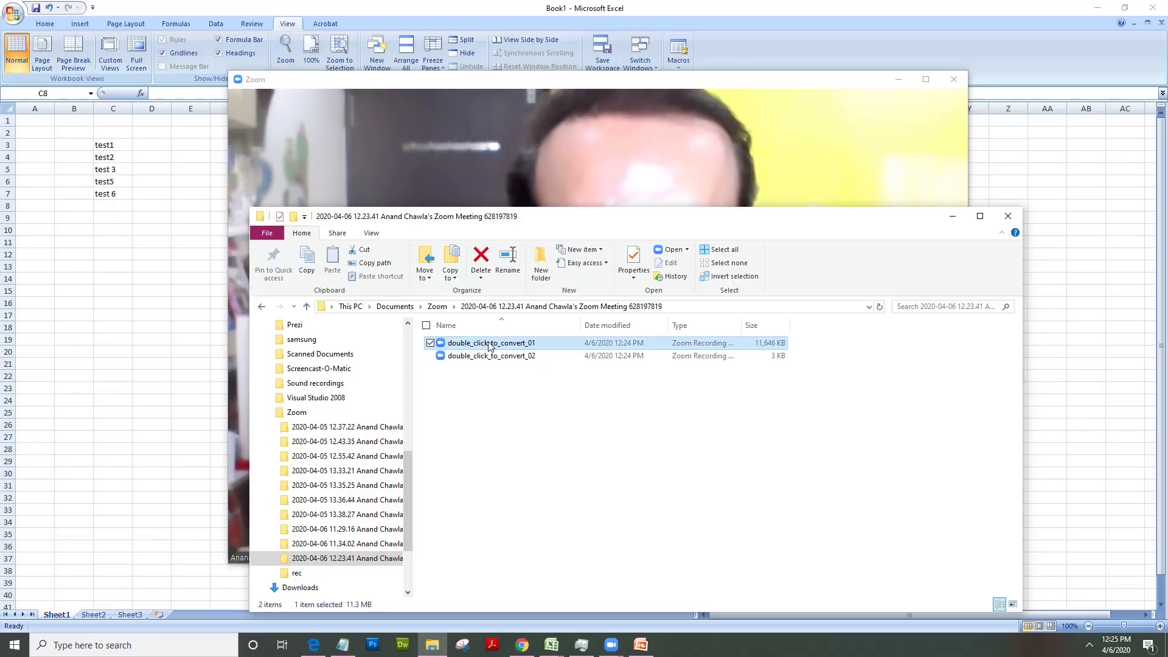
{"action": "double_click", "coordinate": [489, 344]}
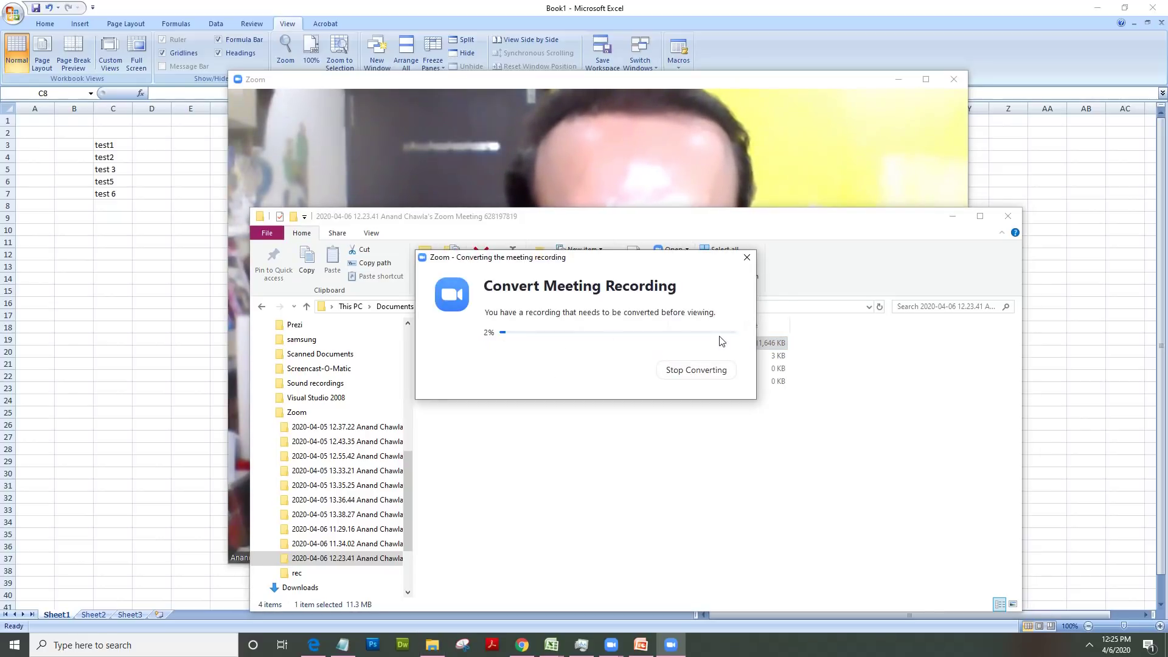
- Minimize the File Explorer window and move the recording conversion dialog clear of the meeting window
{"action": "left_click", "coordinate": [947, 218]}
{"action": "left_click", "coordinate": [953, 216]}
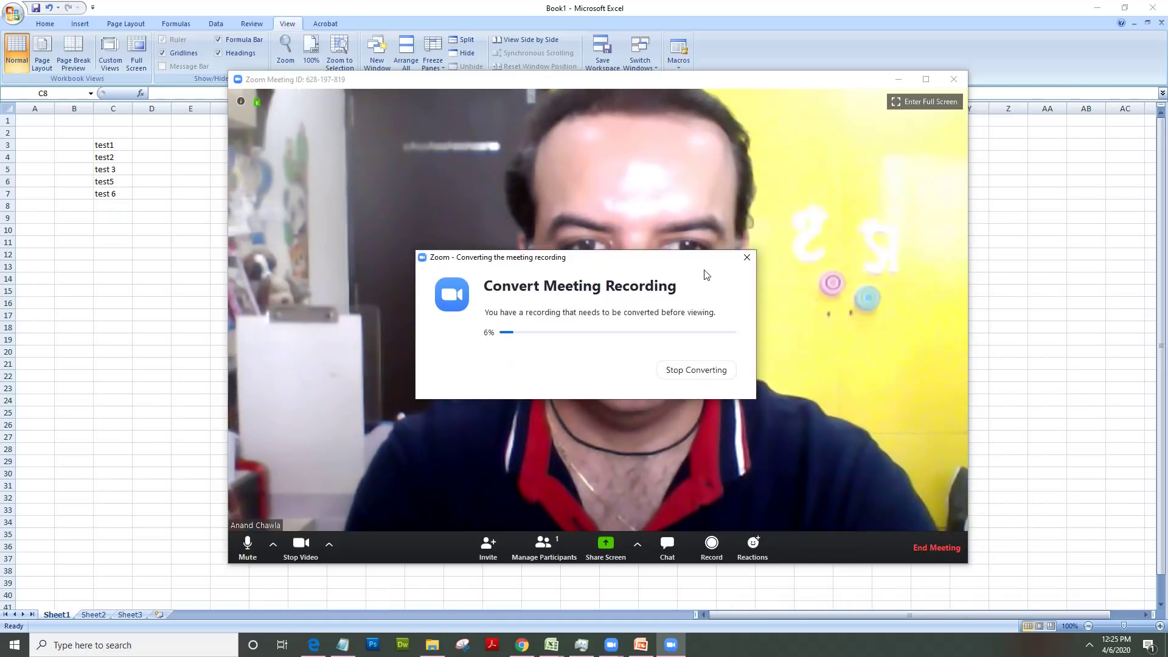
{"action": "left_click_drag", "start_coordinate": [817, 382], "coordinate": [843, 585]}
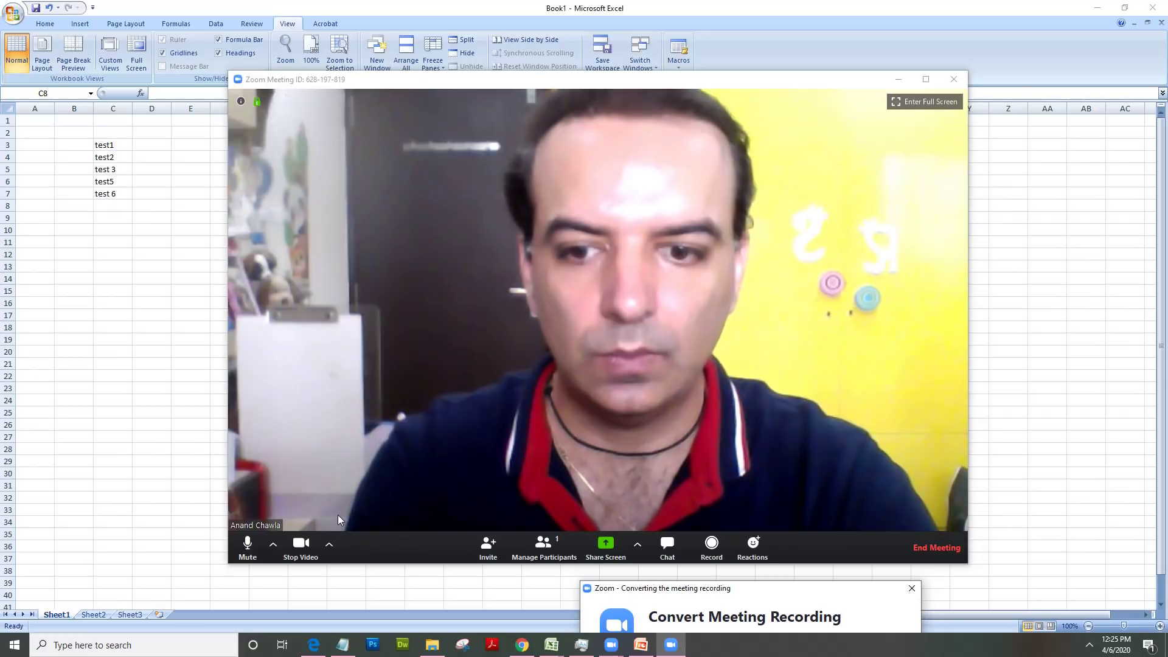
- Open the meeting's video settings to review the camera and HD options, then close them
{"action": "left_click", "coordinate": [330, 548]}
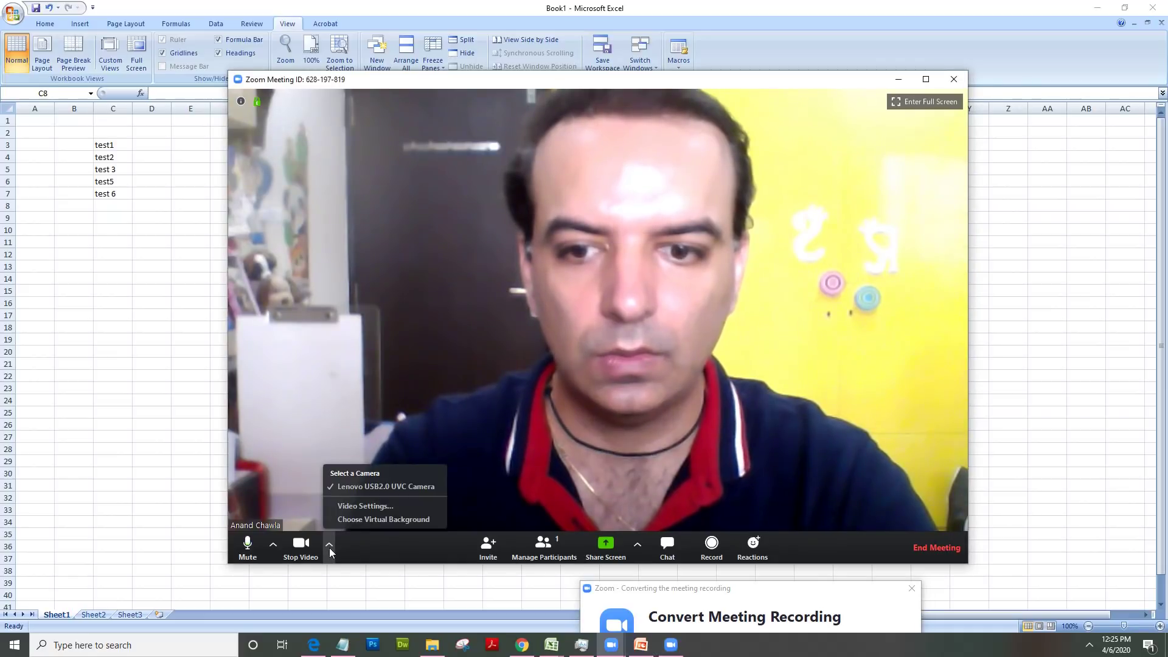
{"action": "left_click", "coordinate": [347, 507]}
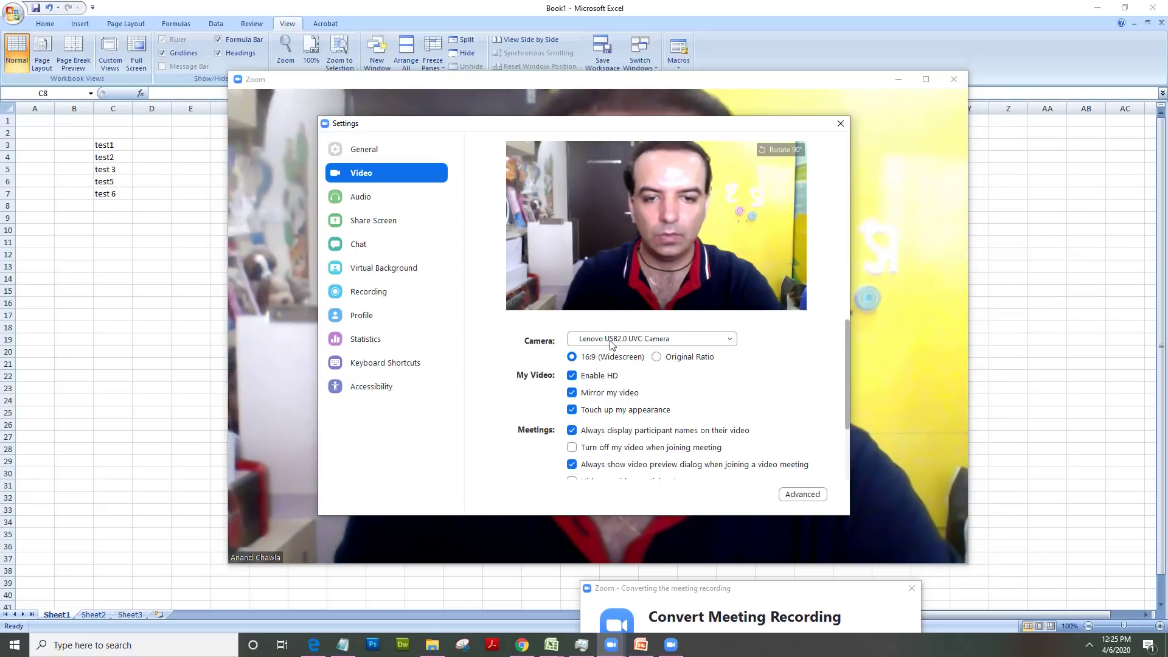
{"action": "left_click", "coordinate": [841, 124]}
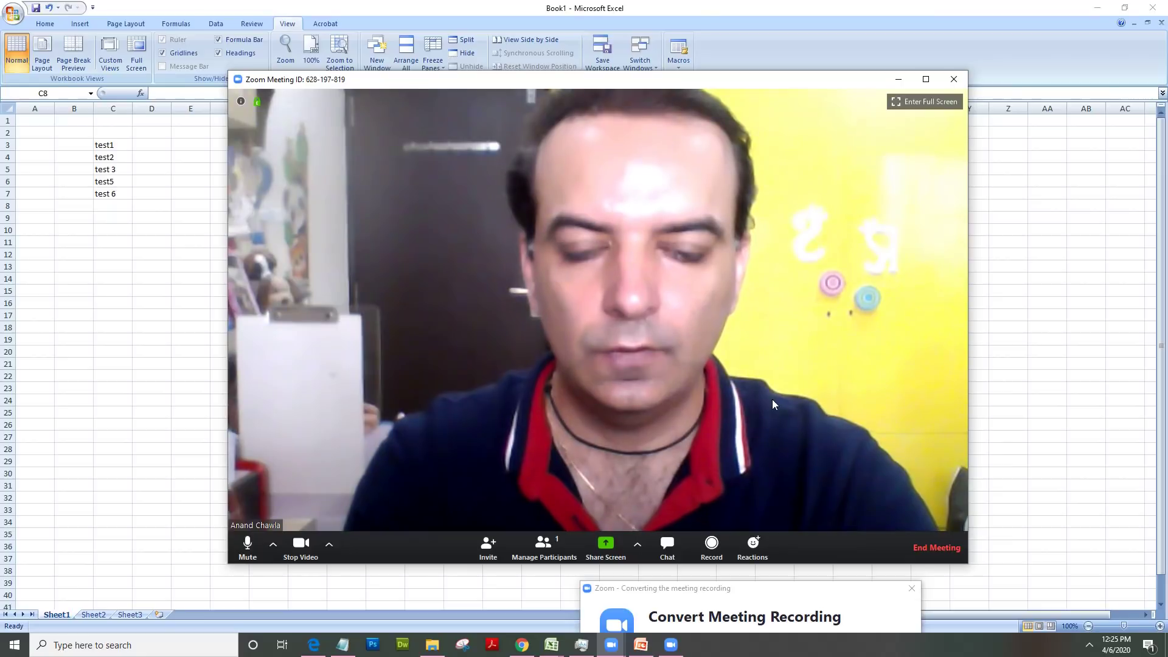